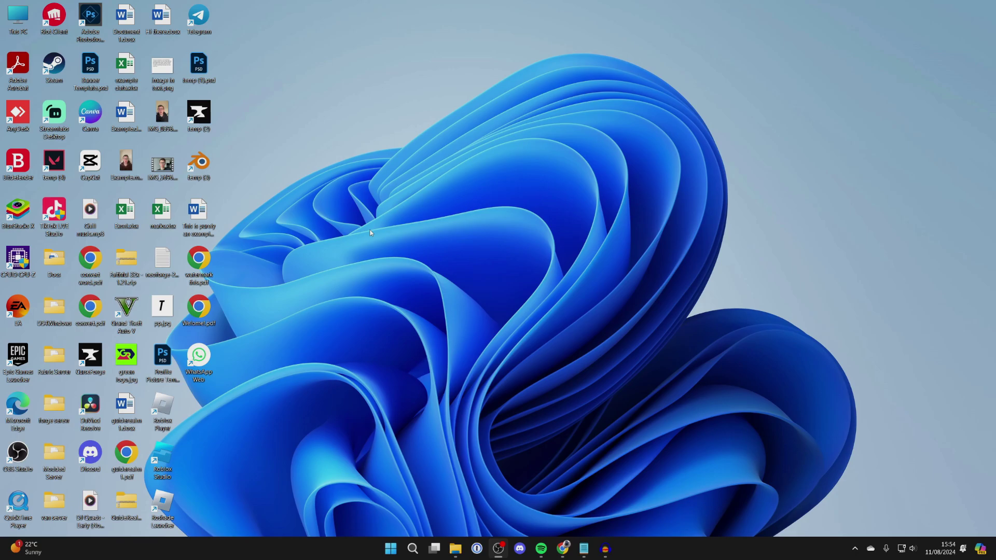
Search Windows for 'magni' and launch Magnifier from the best match
left_click(412, 550)
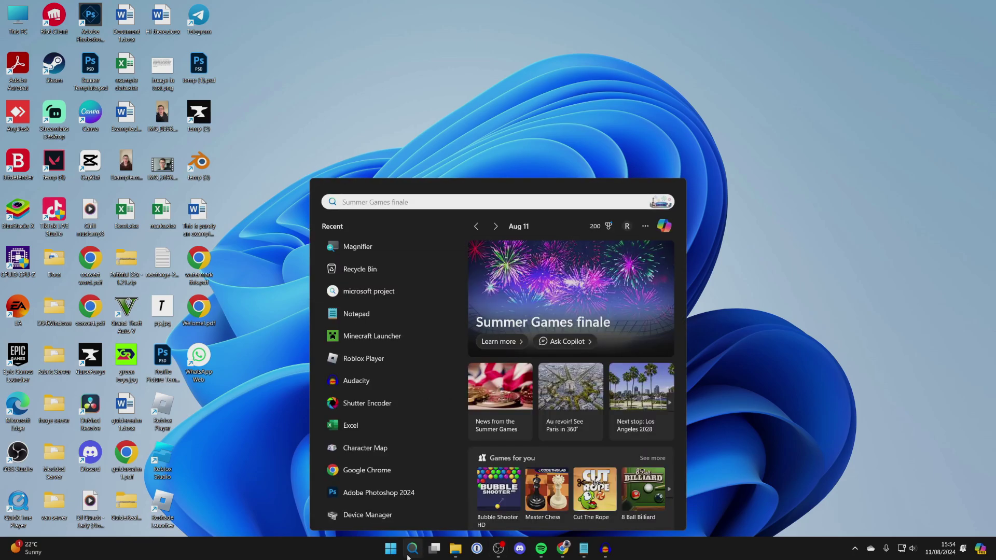
type("ma")
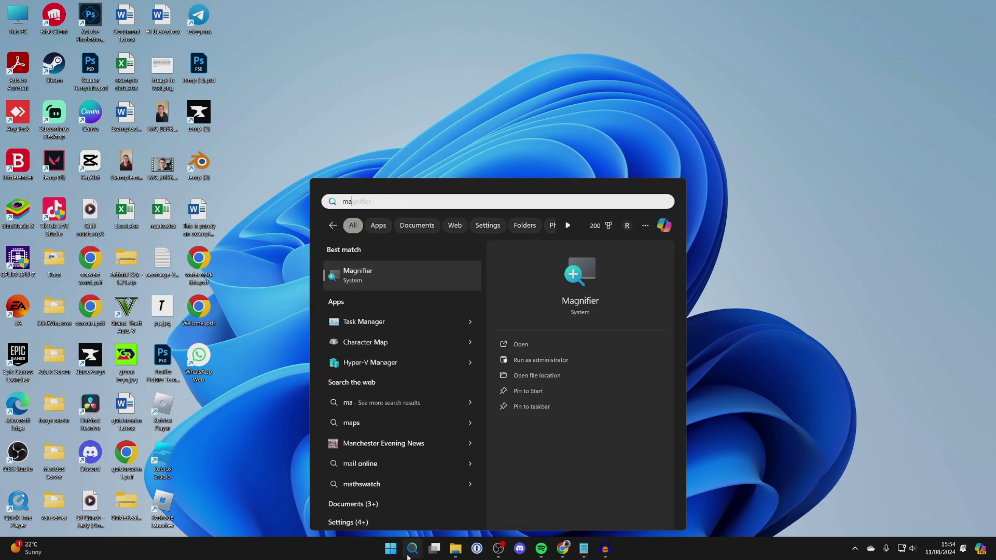
type("gni")
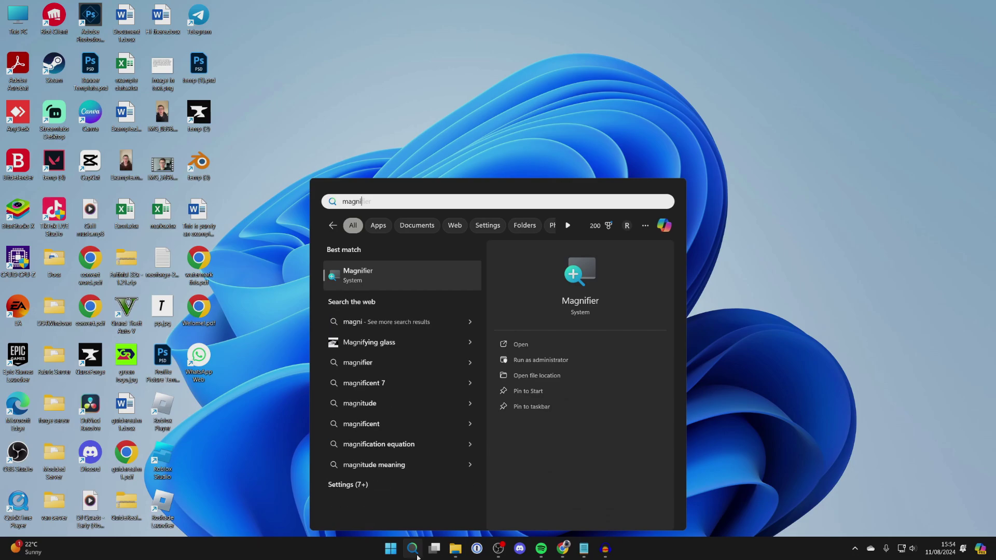
left_click(382, 272)
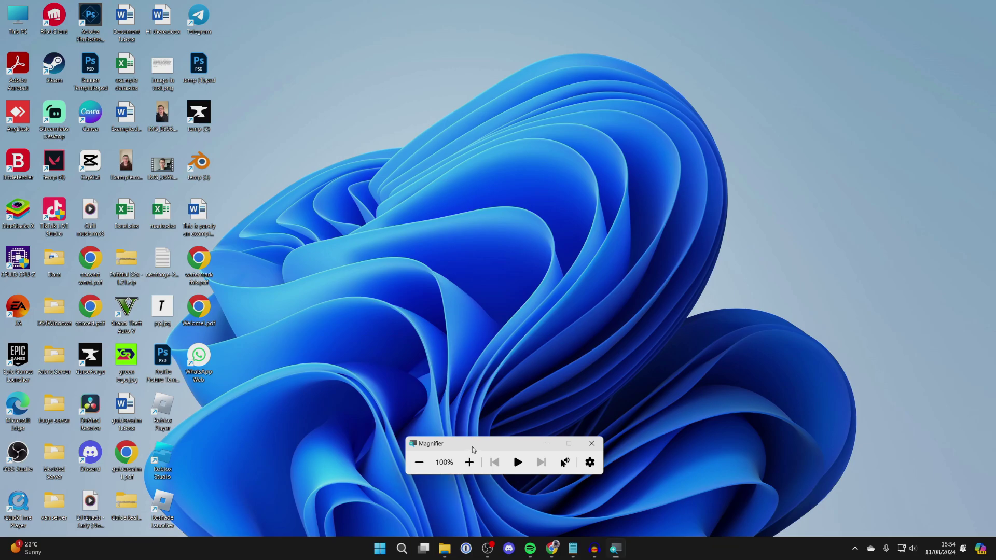
Move the Magnifier toolbar slightly up-left, nudging zoom up and back to 100%
left_click_drag(472, 448, 447, 441)
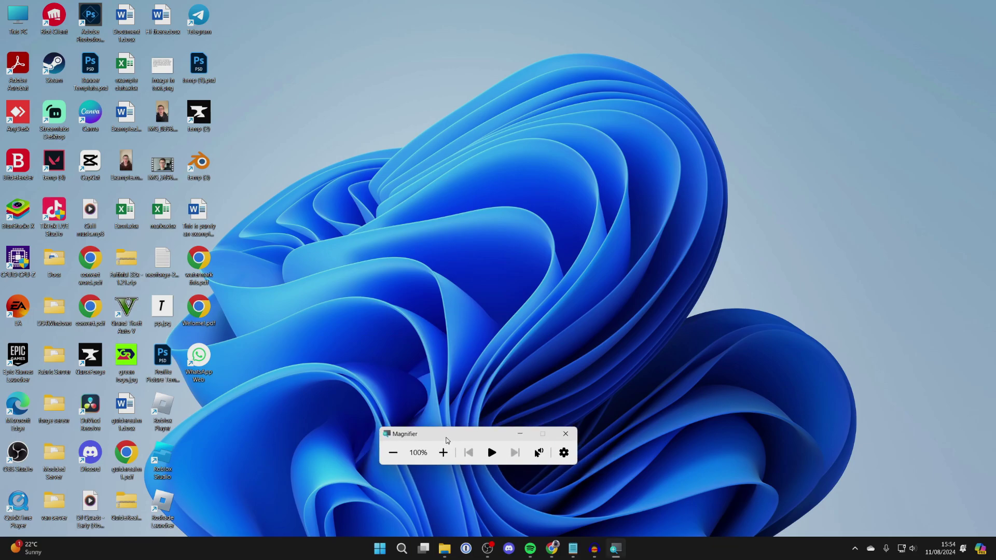
left_click(443, 452)
left_click(393, 452)
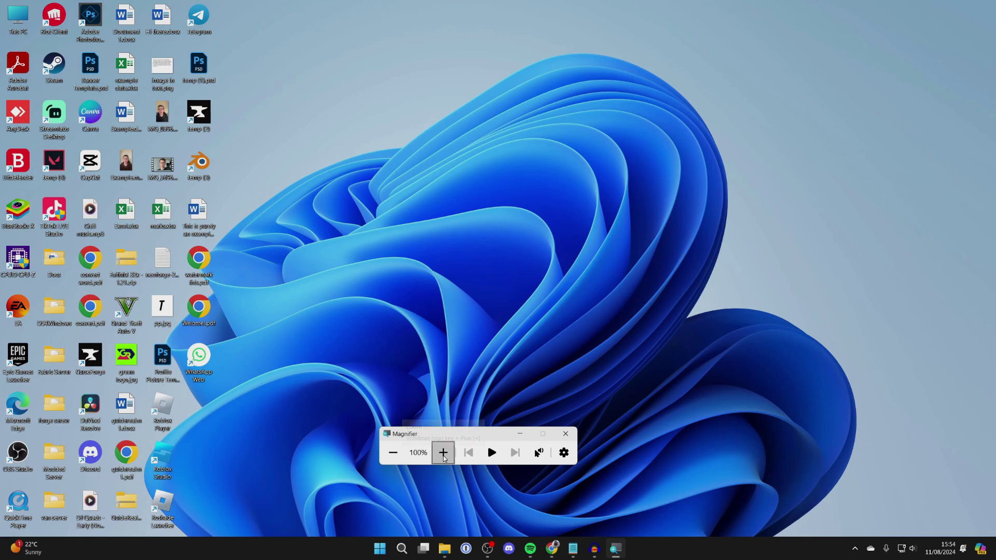
Raise desktop magnification from 100% through 200% and 300% to 400%
left_click(444, 455)
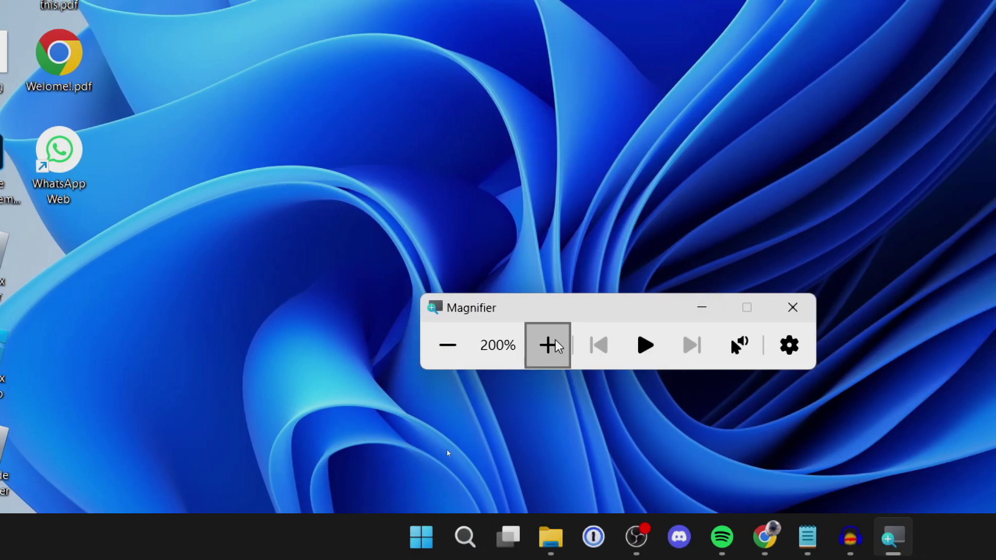
left_click(552, 351)
left_click(506, 327)
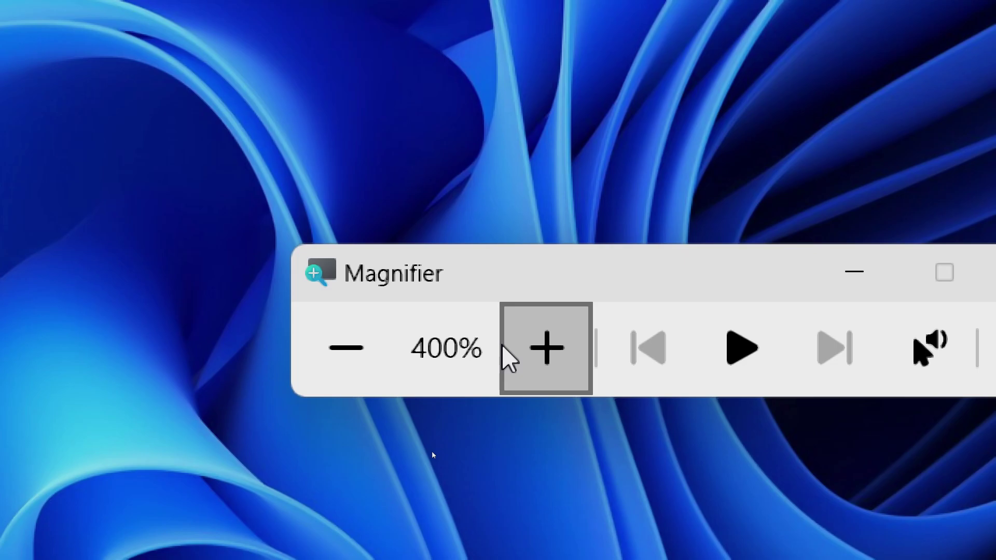
Zoom out to 100% with Windows+Minus, then toggle between 100% and 200%
key("super+minus")
key("super+minus")
key("super+minus")
key("super+plus")
key("super+minus")
key("super+plus")
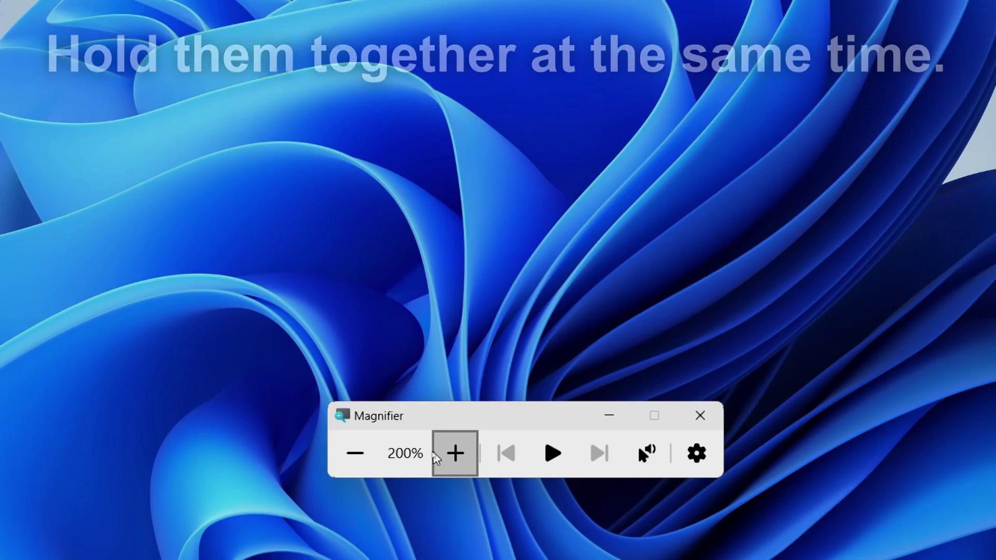
key("super+minus")
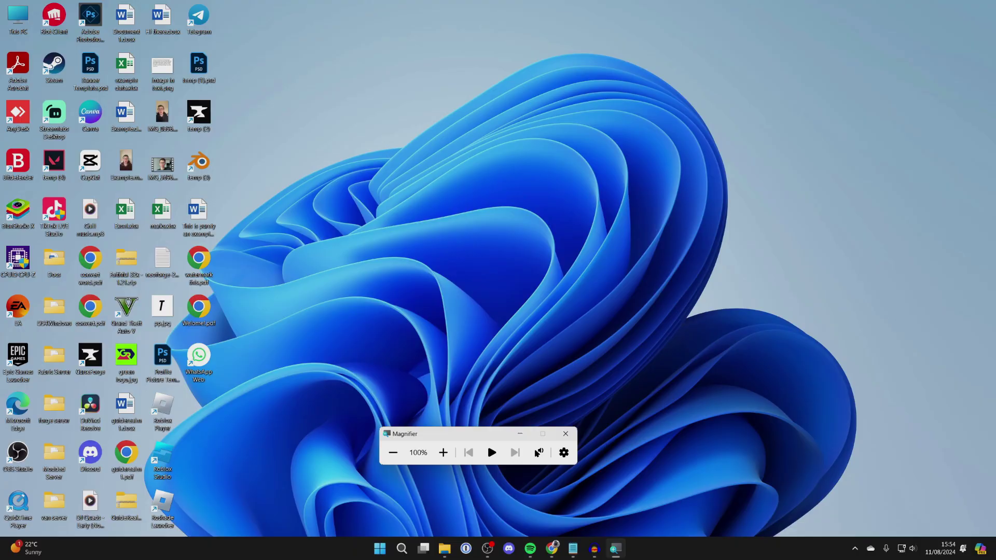